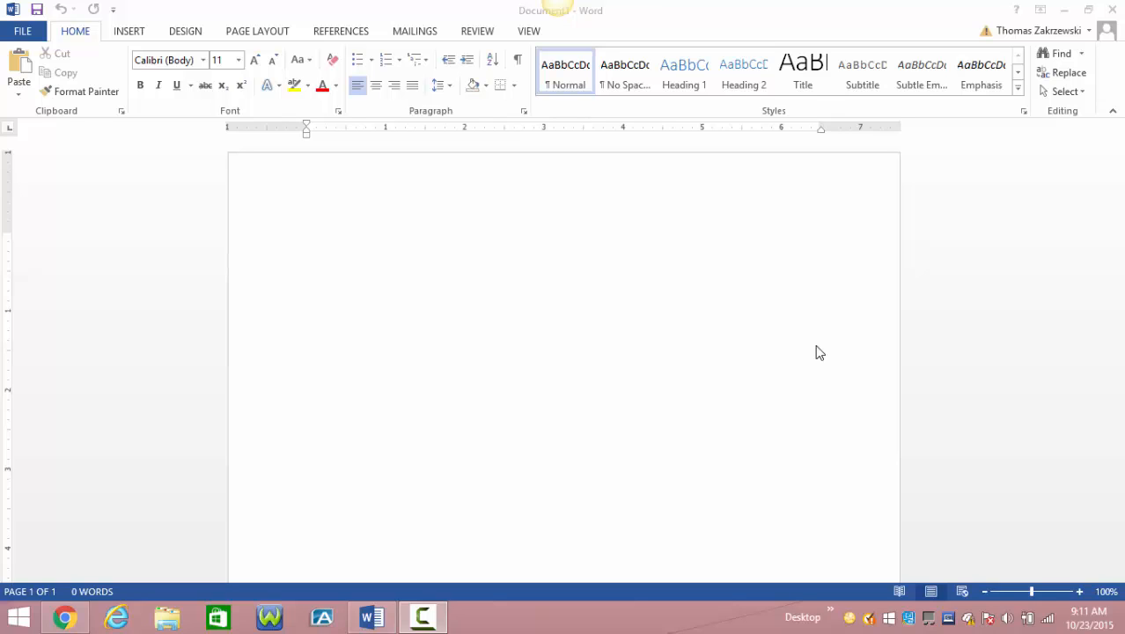
left_click(130, 31)
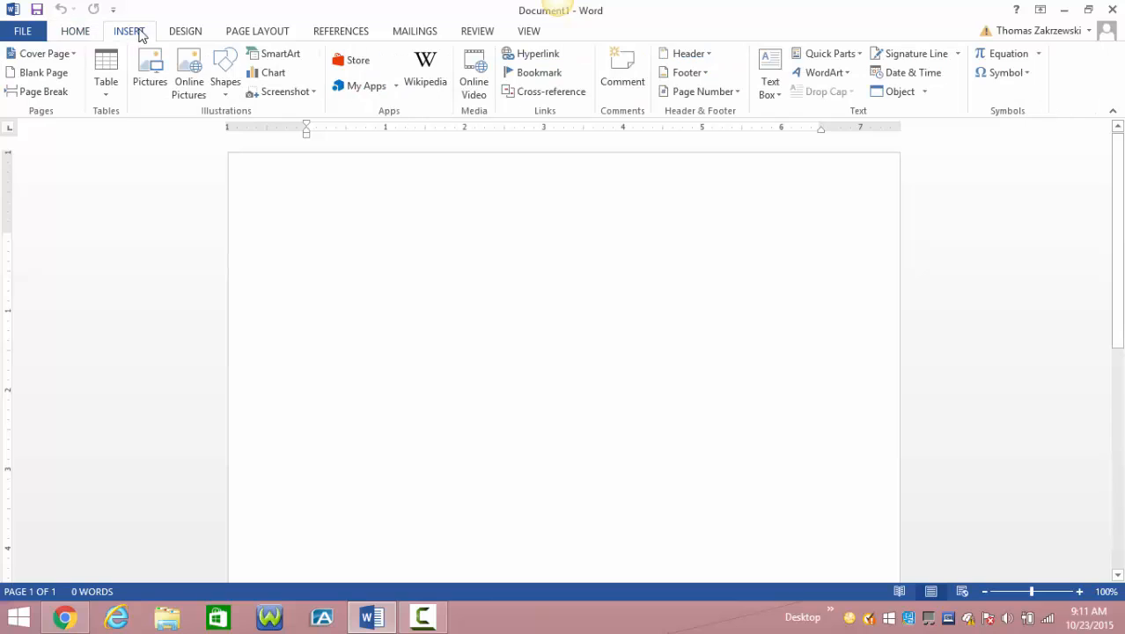
left_click(108, 93)
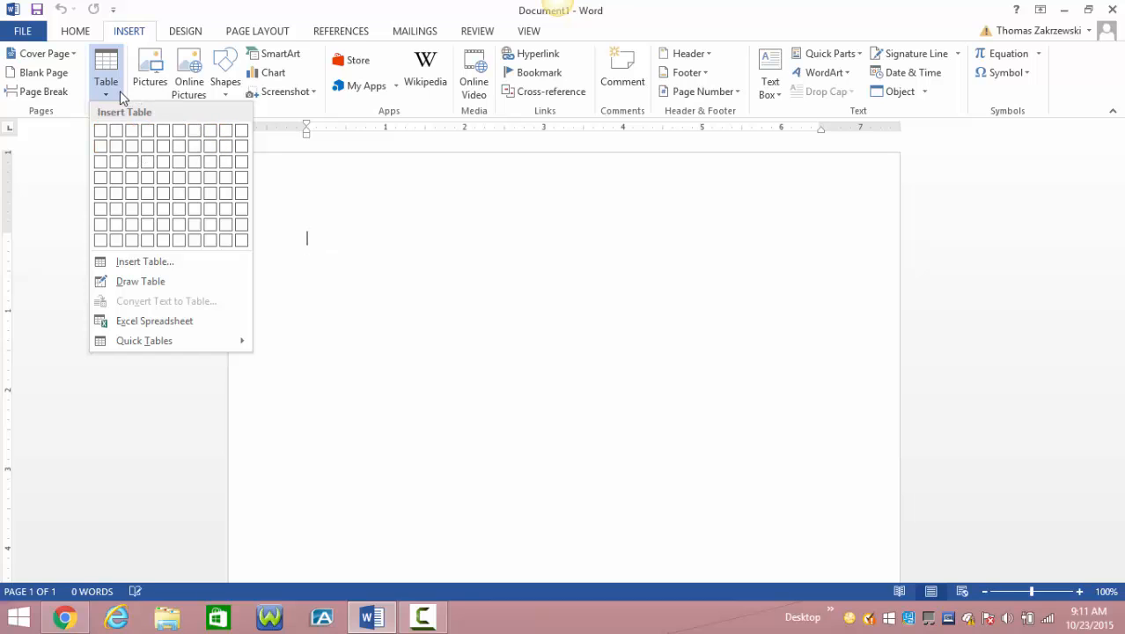
left_click(142, 266)
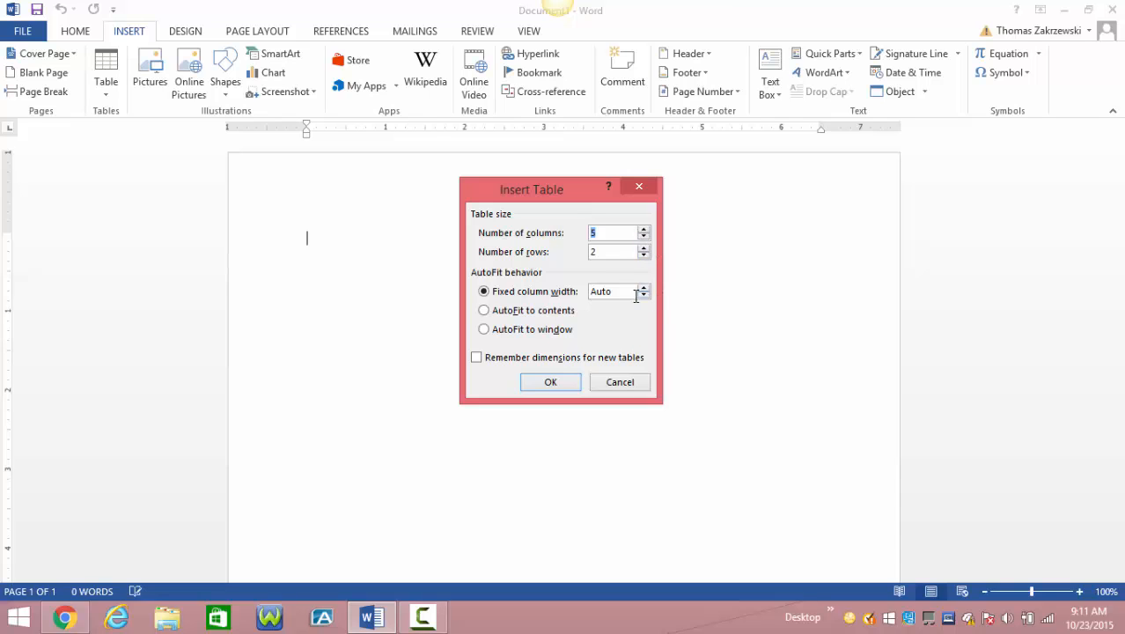
left_click(631, 384)
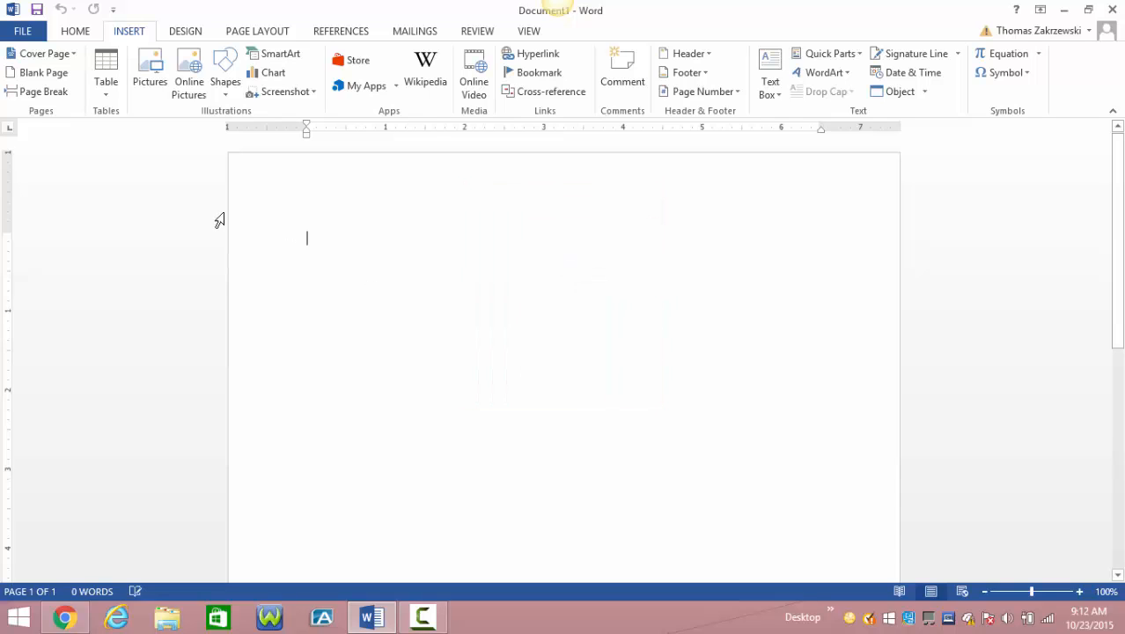
Step: Insert a table with five columns and three rows
left_click(107, 95)
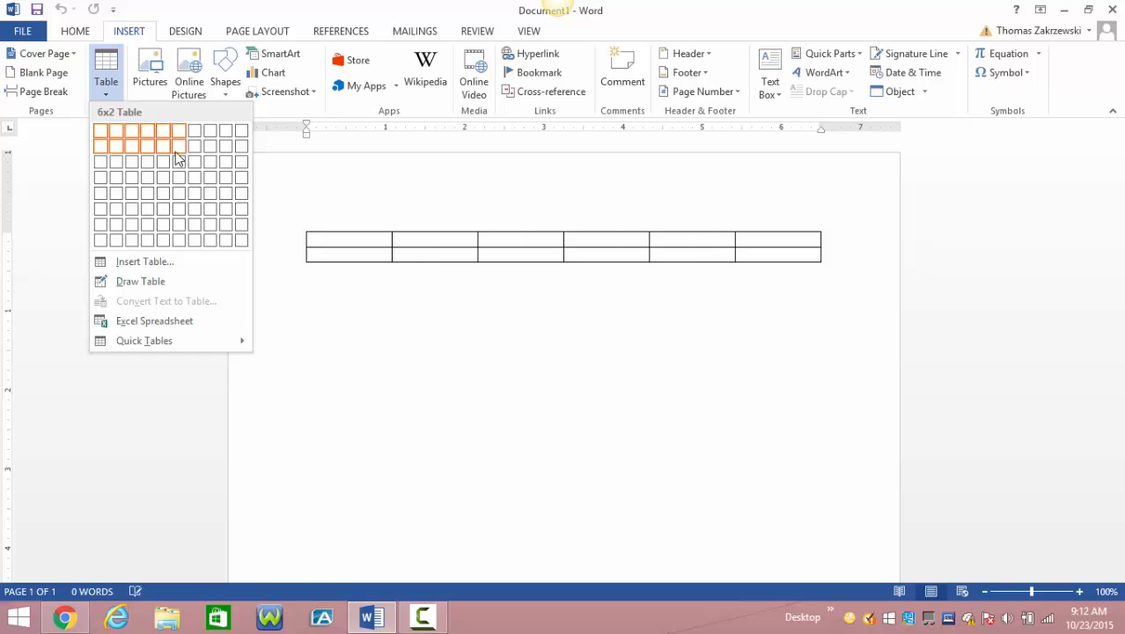
left_click(164, 162)
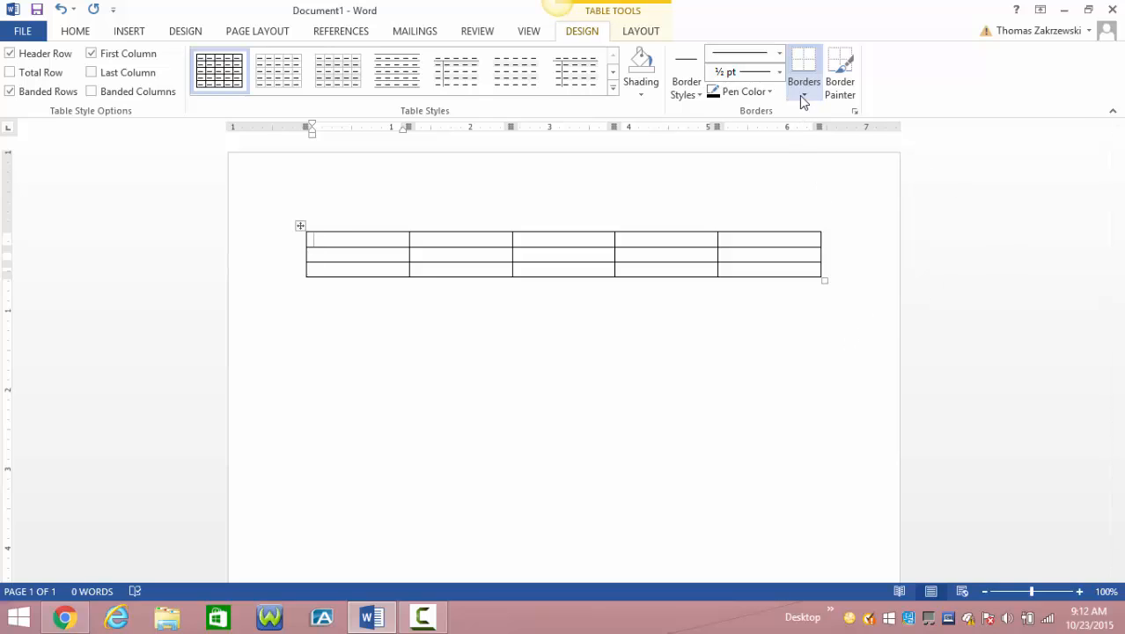
Step: Select the whole table, remove all of its borders and deselect it
mouse_move(825, 229)
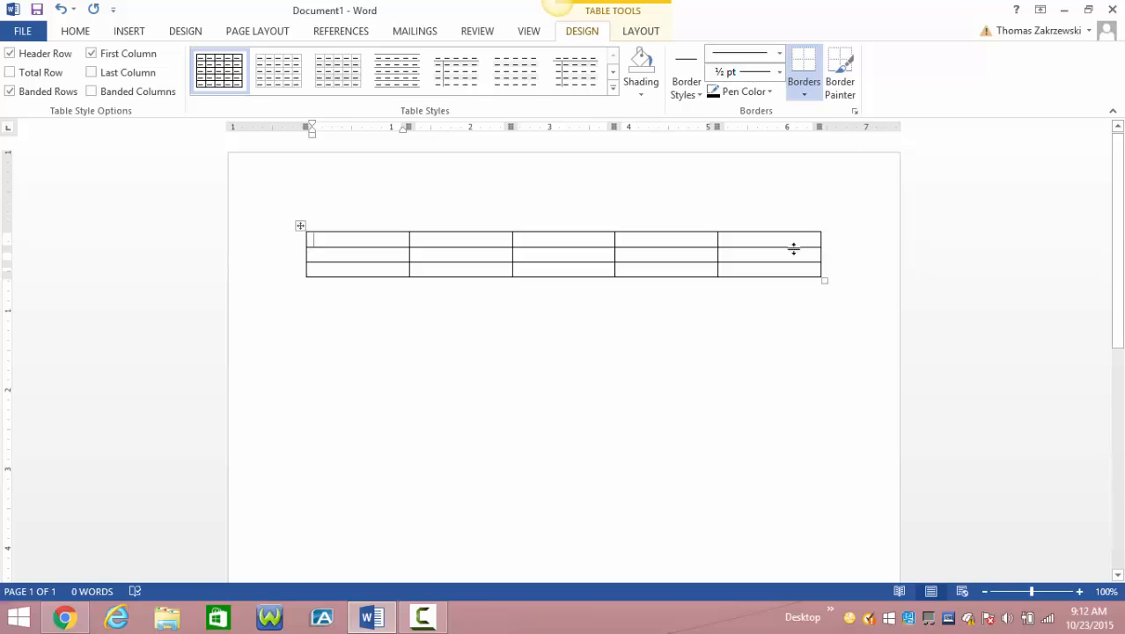
left_click(300, 228)
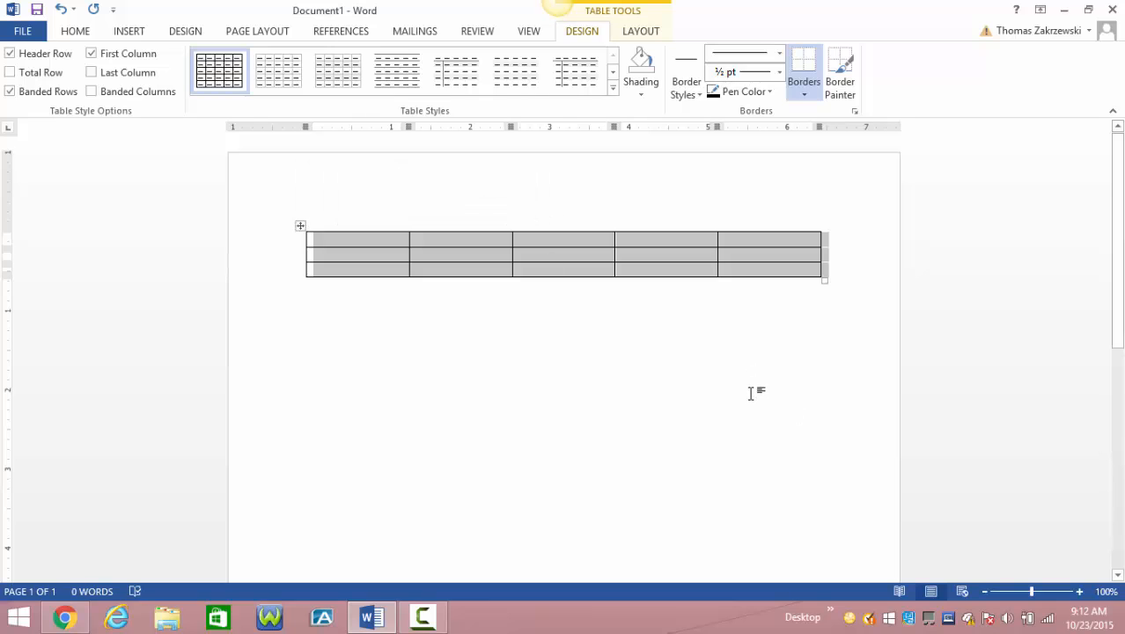
left_click(806, 97)
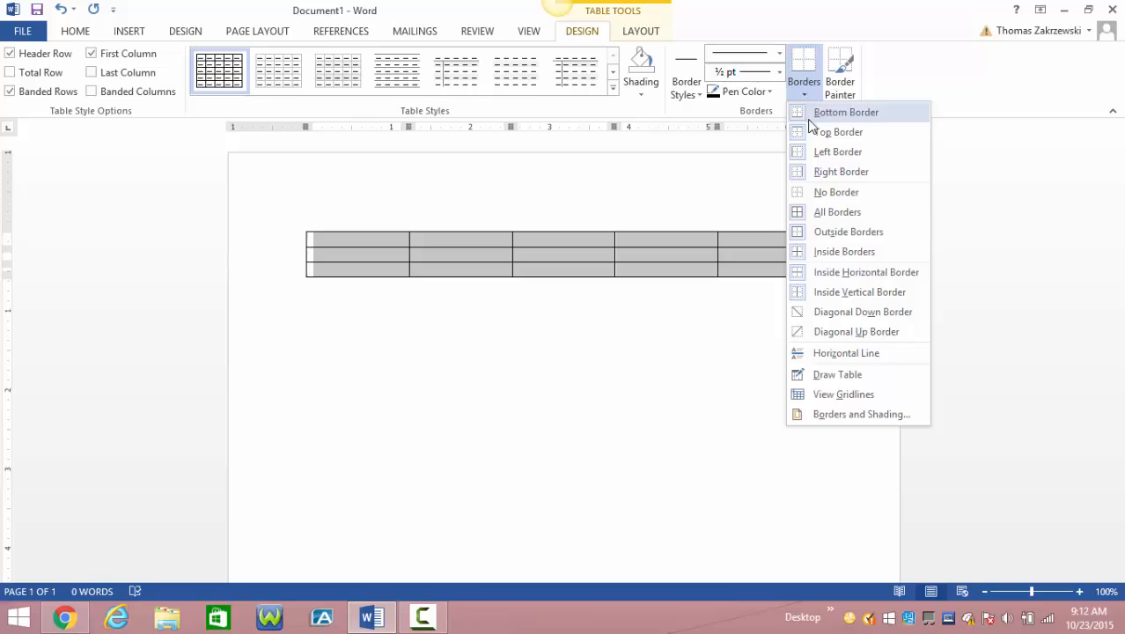
left_click(832, 194)
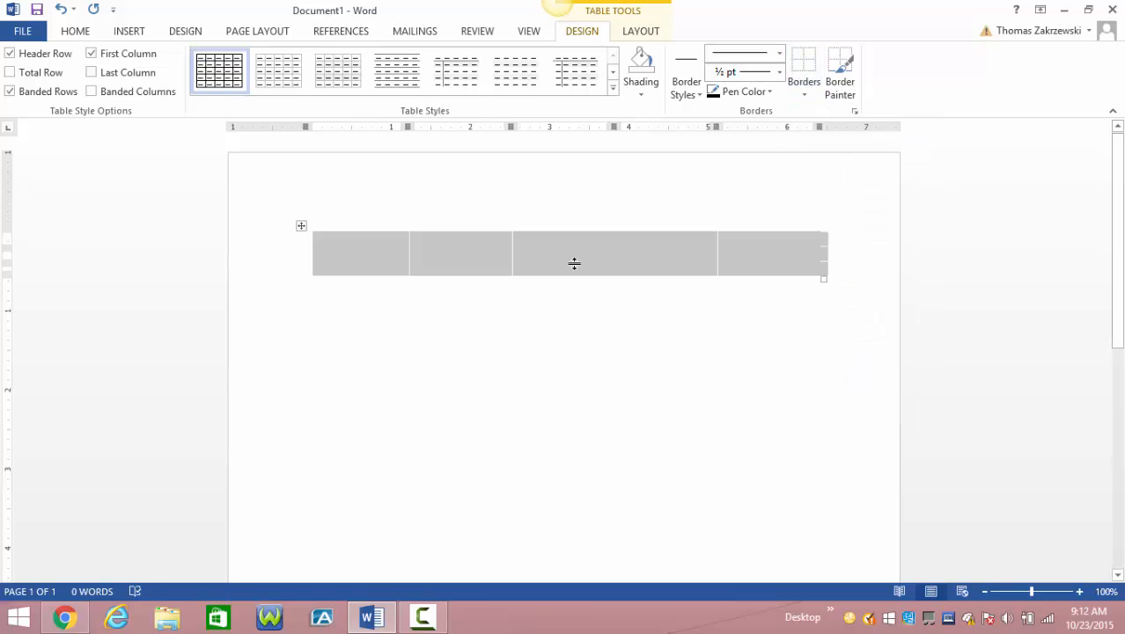
key("BackSpace")
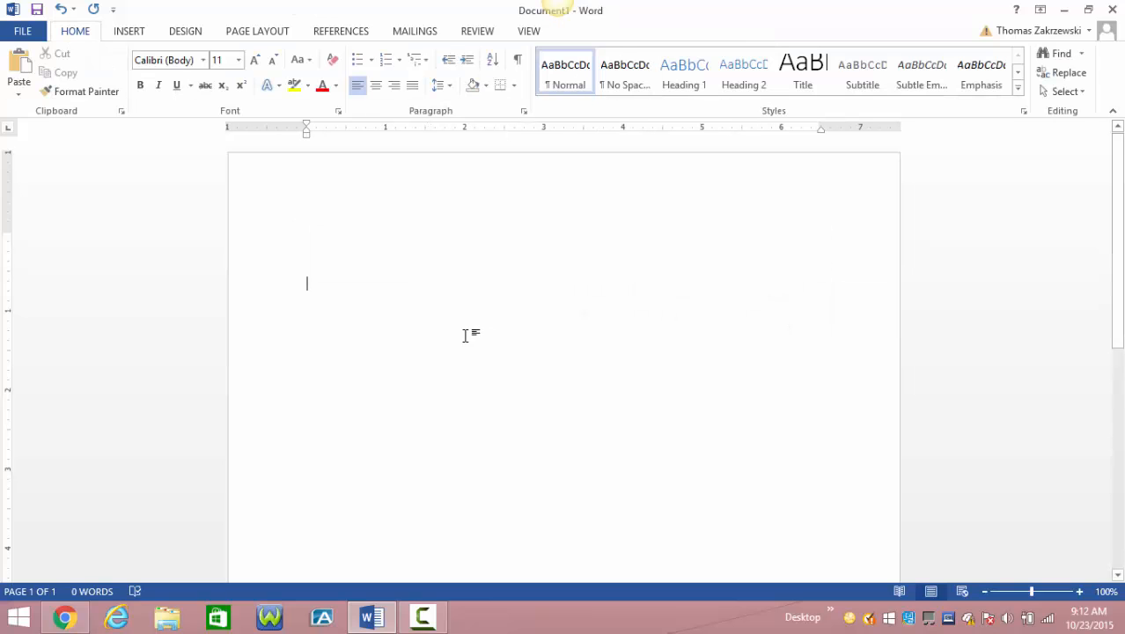
Step: Select the whole table and turn on the display of its gridlines
left_click(301, 227)
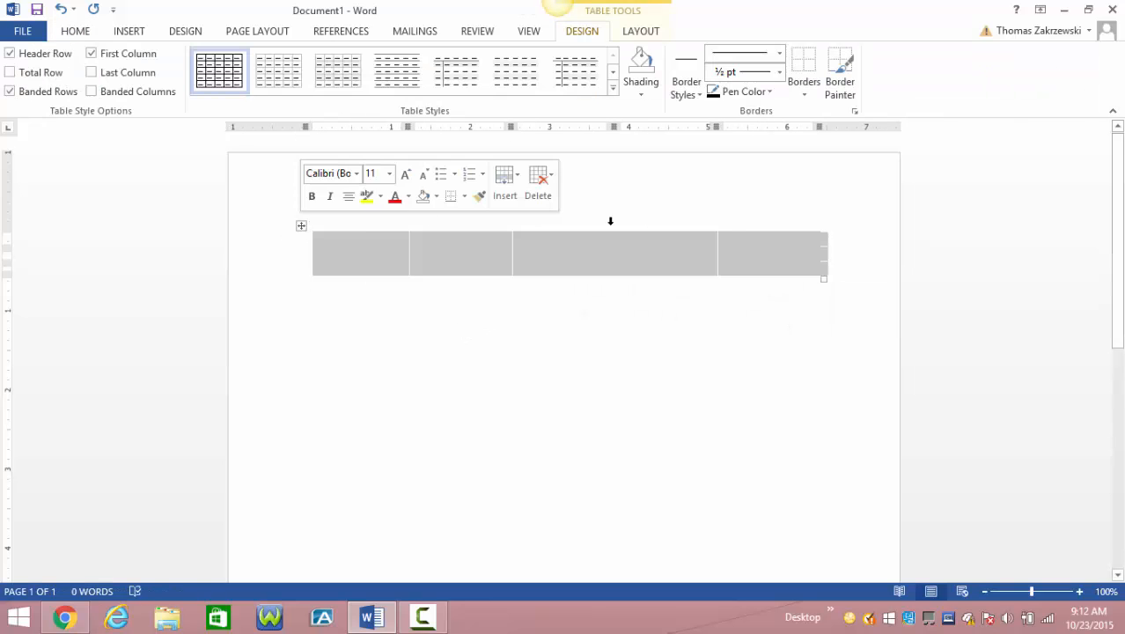
left_click(807, 88)
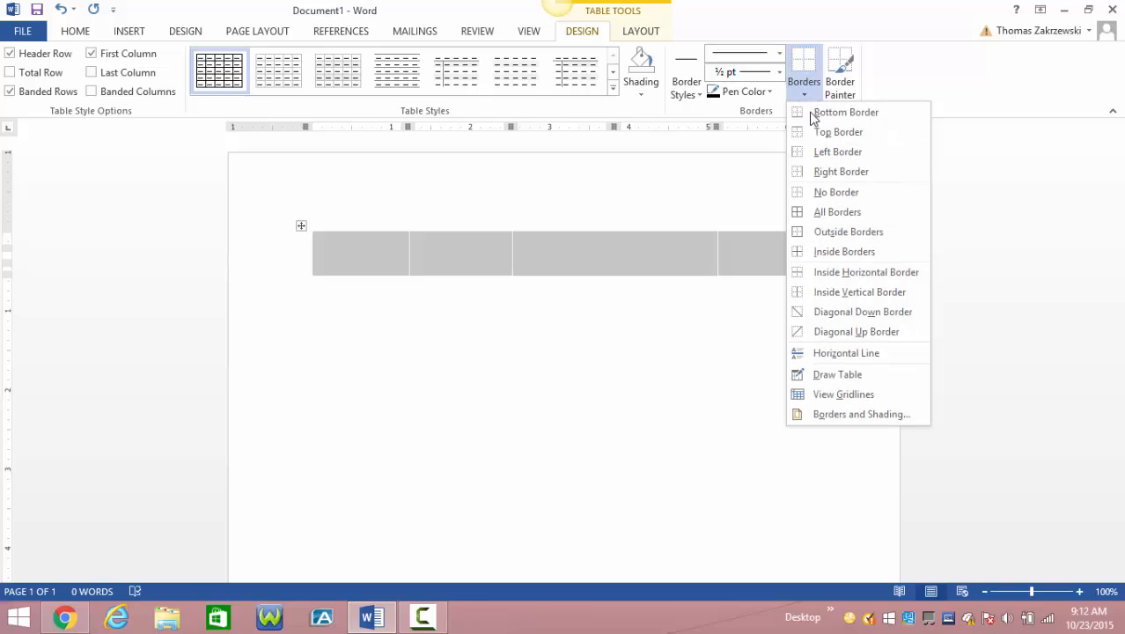
left_click(836, 395)
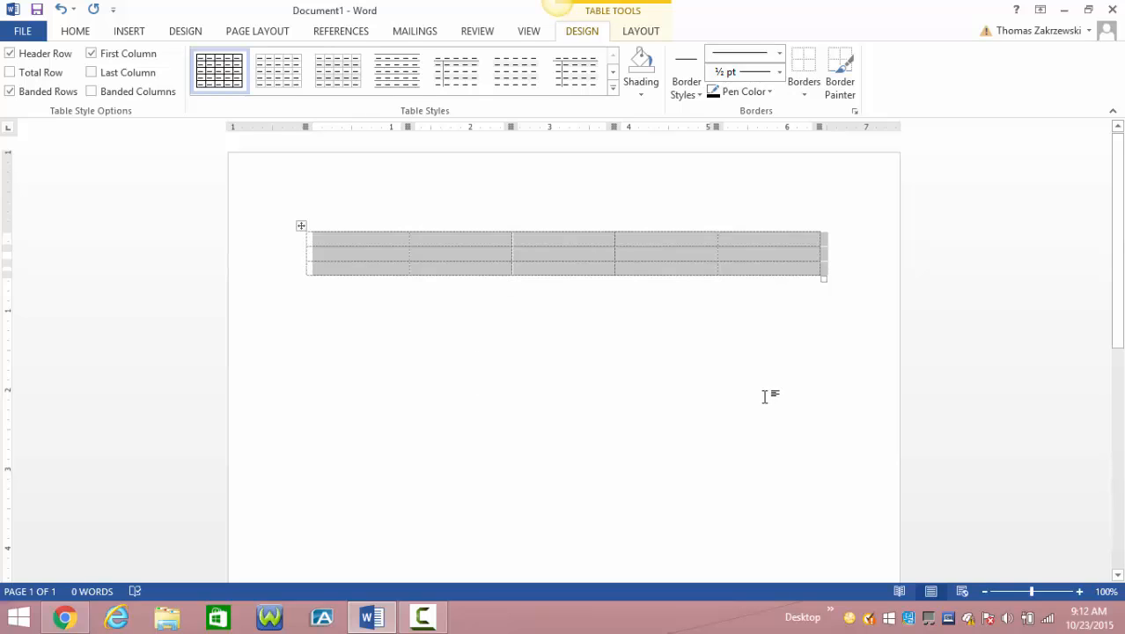
Step: Apply a Box border with a width of 3 pt to the whole table through Borders and Shading
left_click(804, 94)
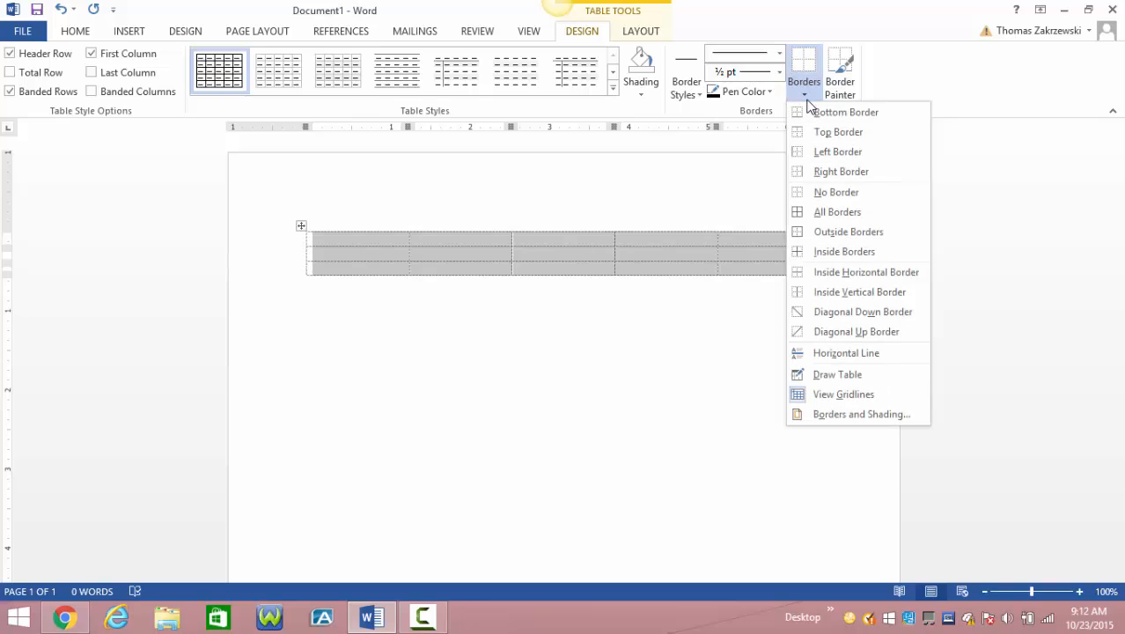
left_click(833, 415)
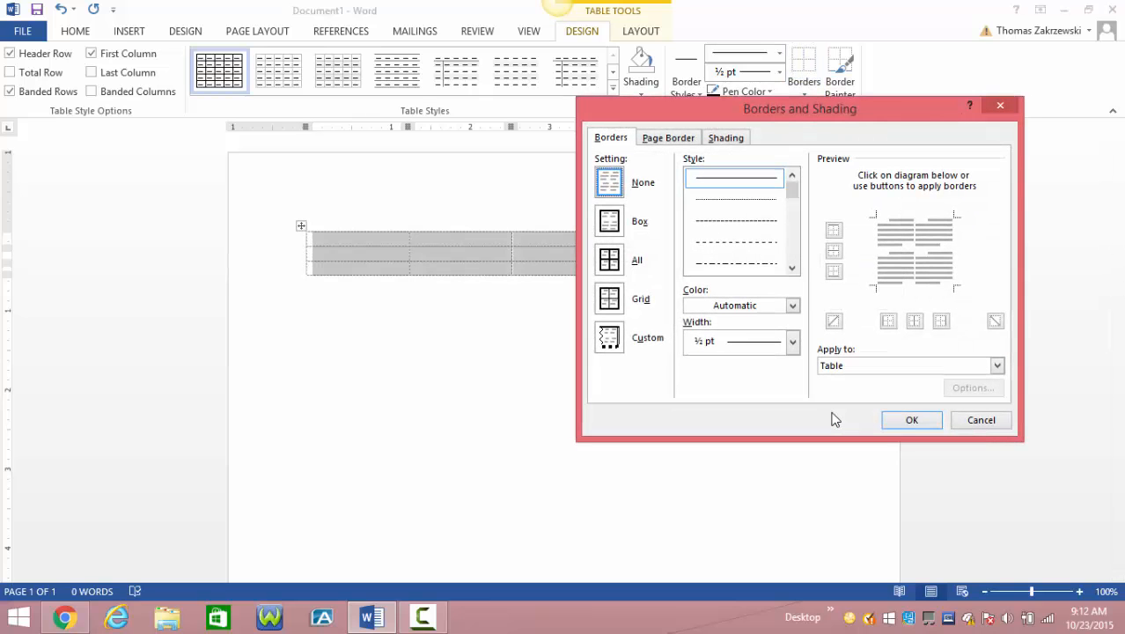
left_click(617, 224)
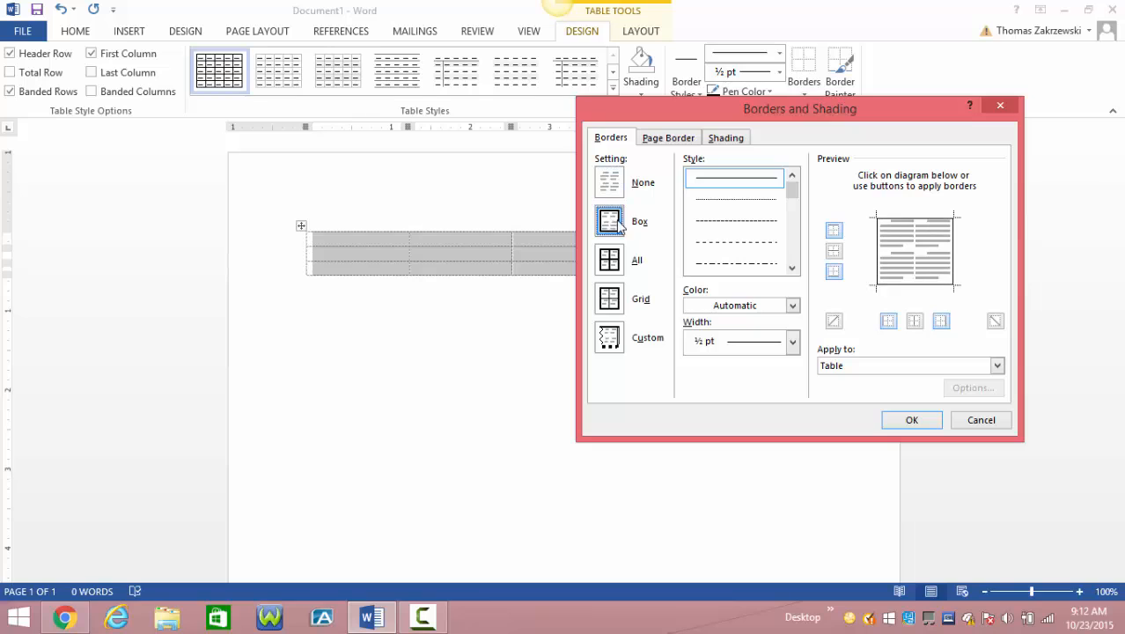
left_click(794, 345)
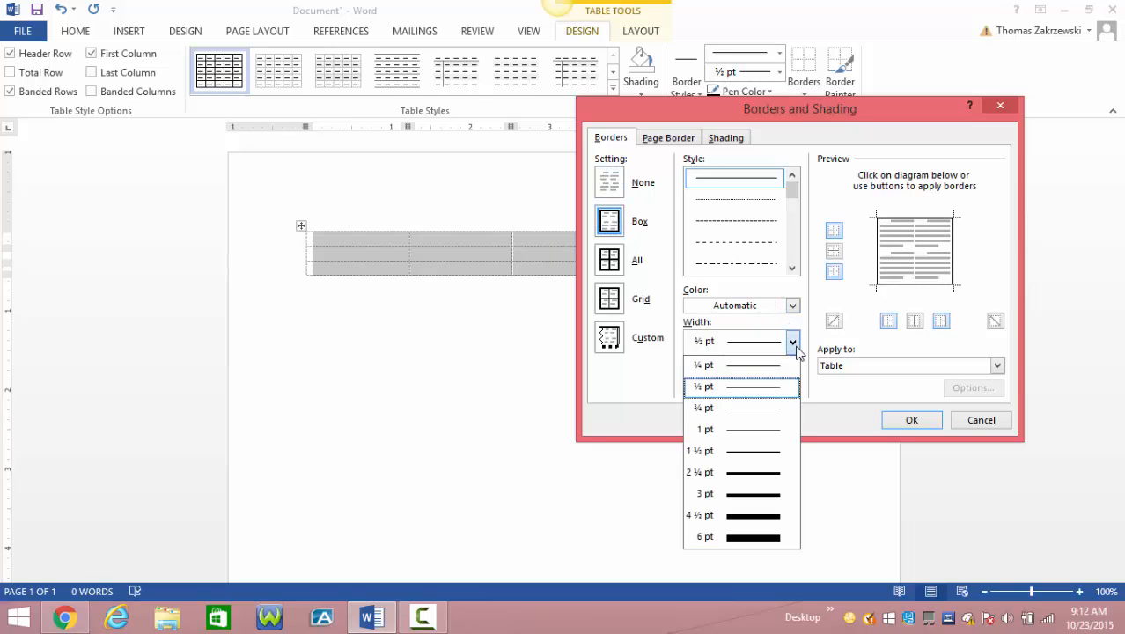
left_click(763, 494)
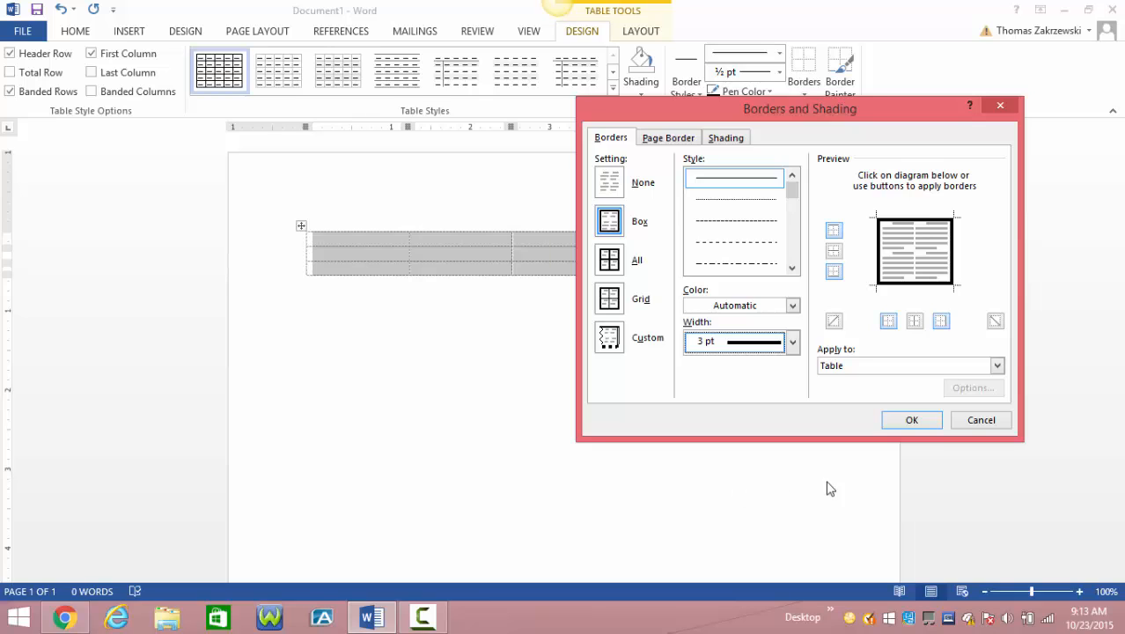
left_click(910, 421)
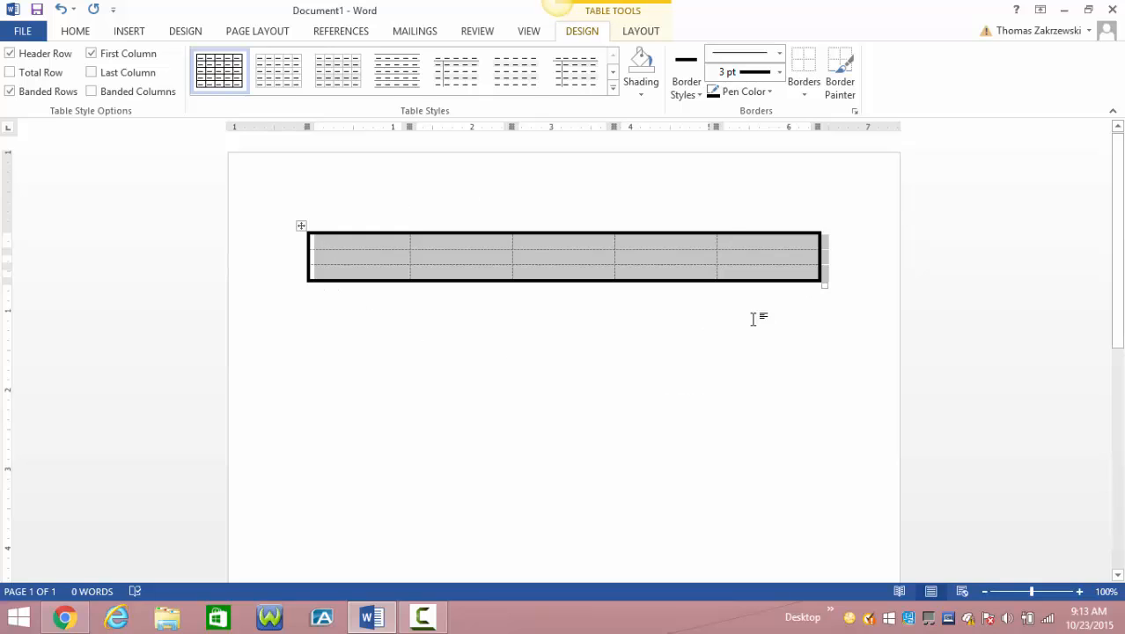
left_click(482, 259)
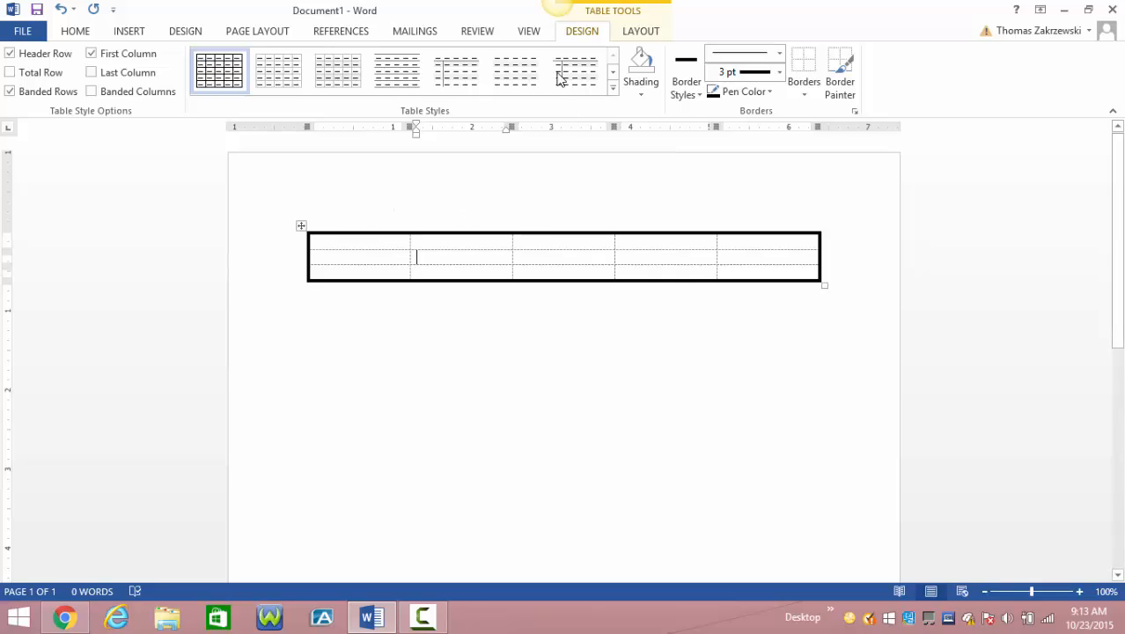
Step: Insert three rows above the table's first row
mouse_move(296, 256)
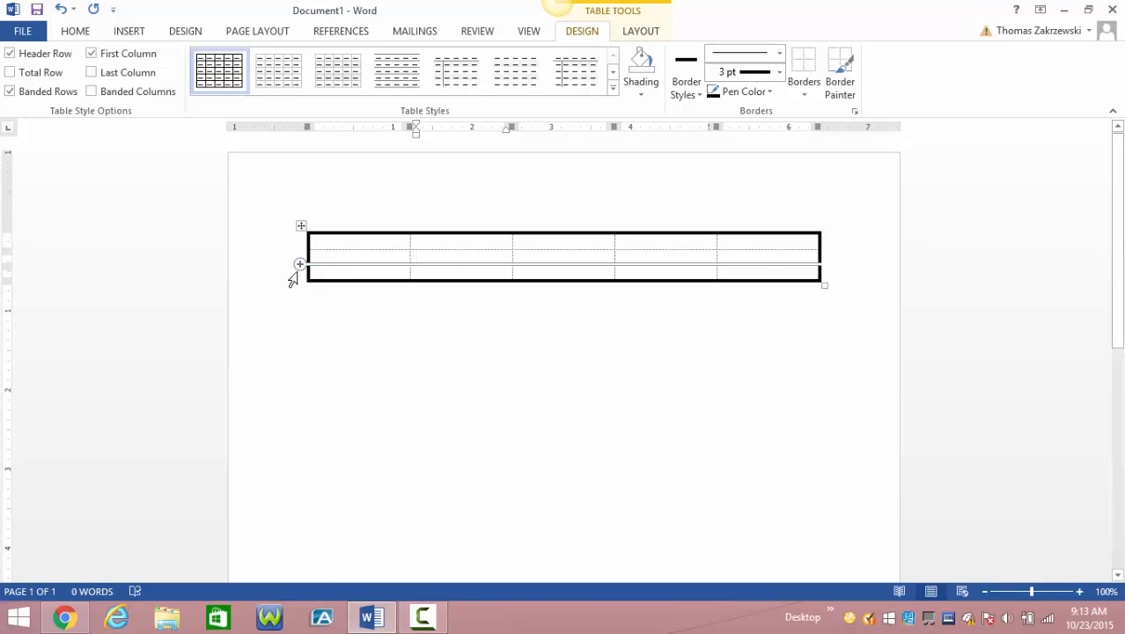
left_click(349, 242)
left_click(648, 35)
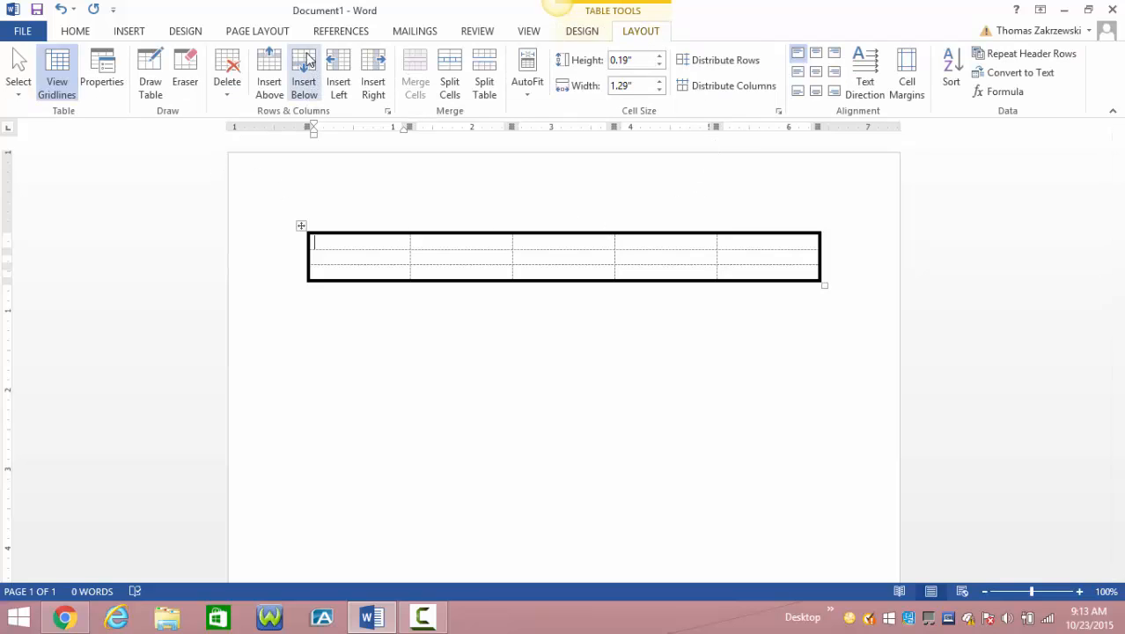
left_click(273, 72)
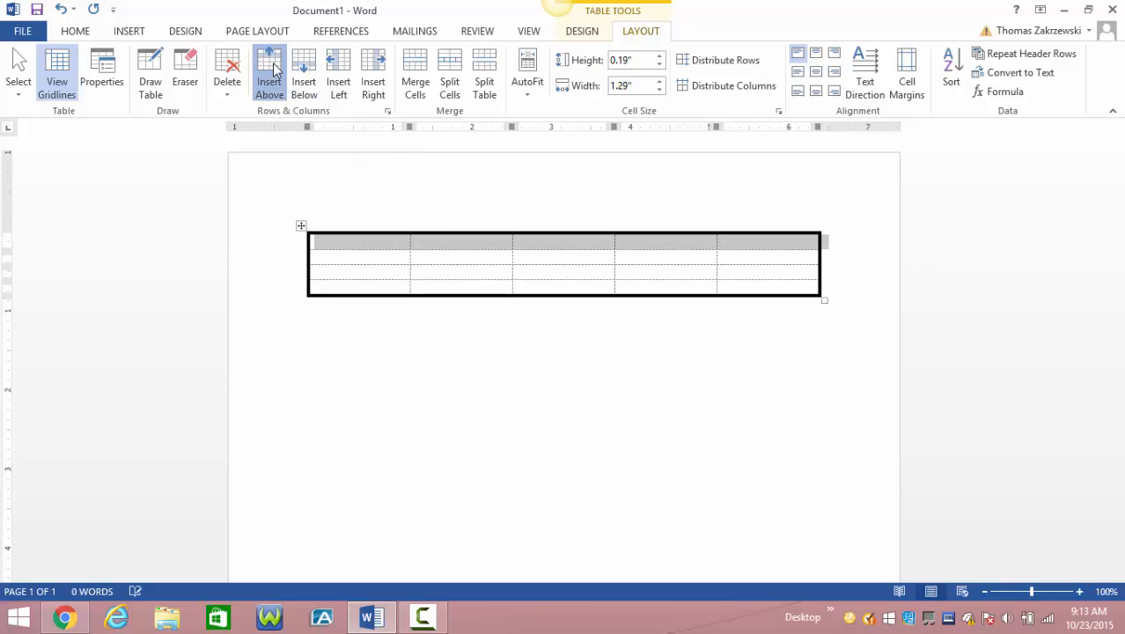
left_click(272, 72)
left_click(272, 72)
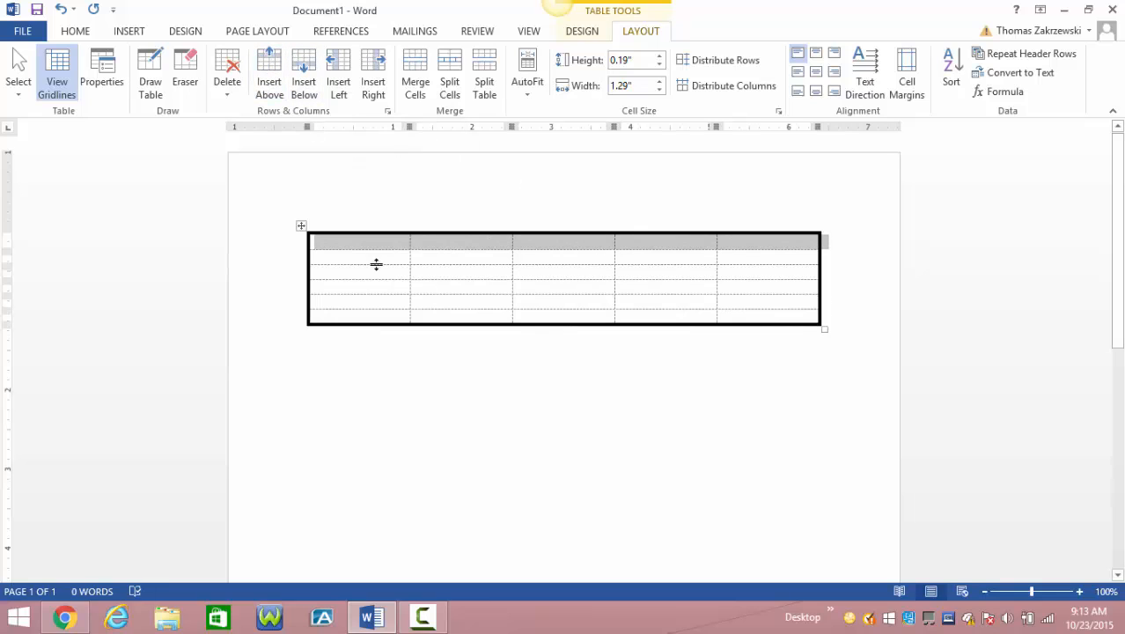
Step: Enter the title "CIS1050 Winter 2016" in the first cell of the table's top row
left_click(351, 244)
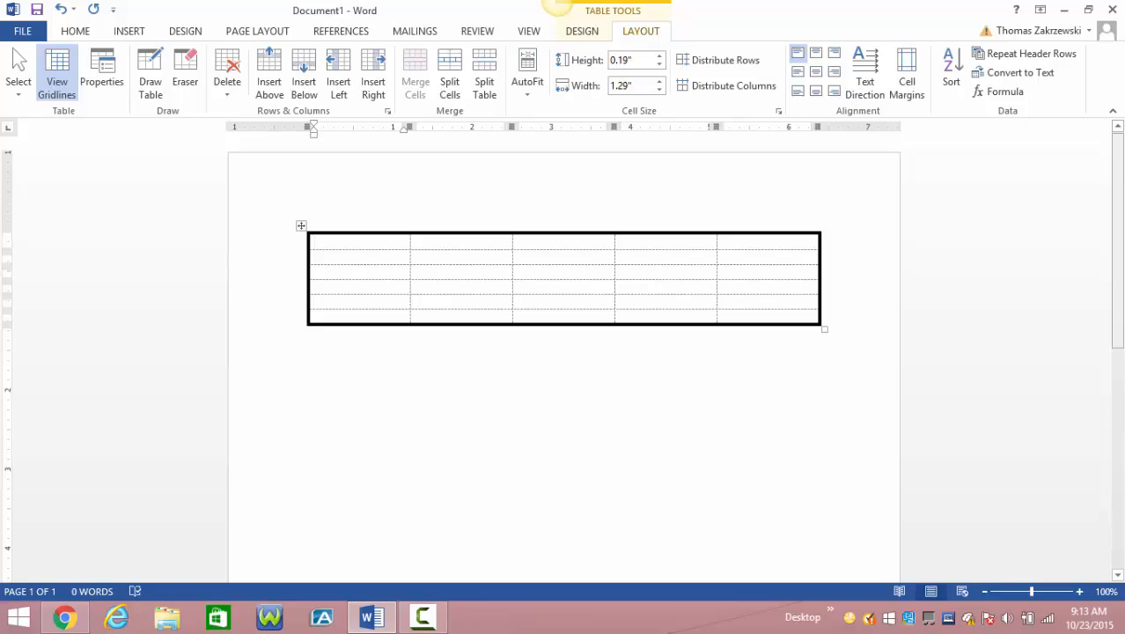
type("CIS1050 Winter 2")
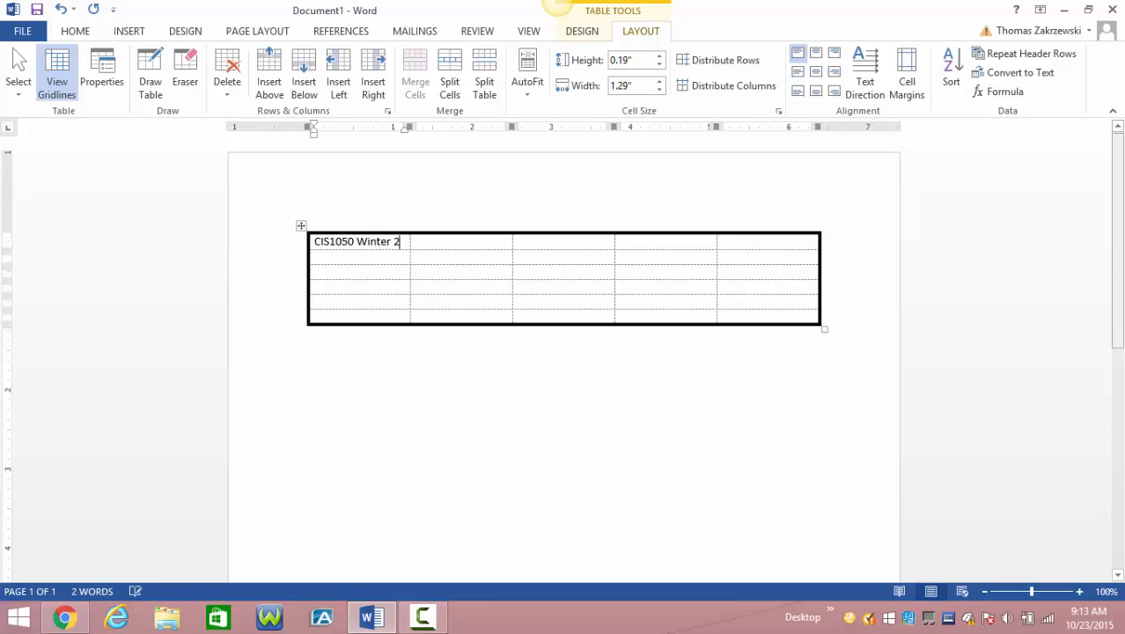
type("016")
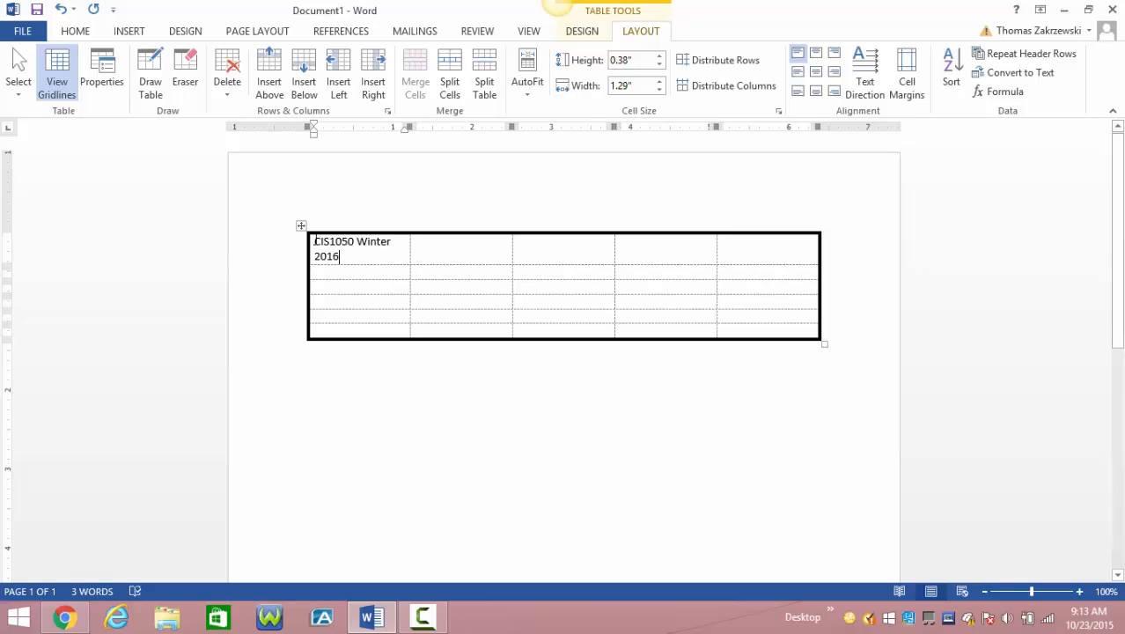
Step: Merge all cells of the table's top row and align the title to the top center
left_click_drag(316, 248, 738, 255)
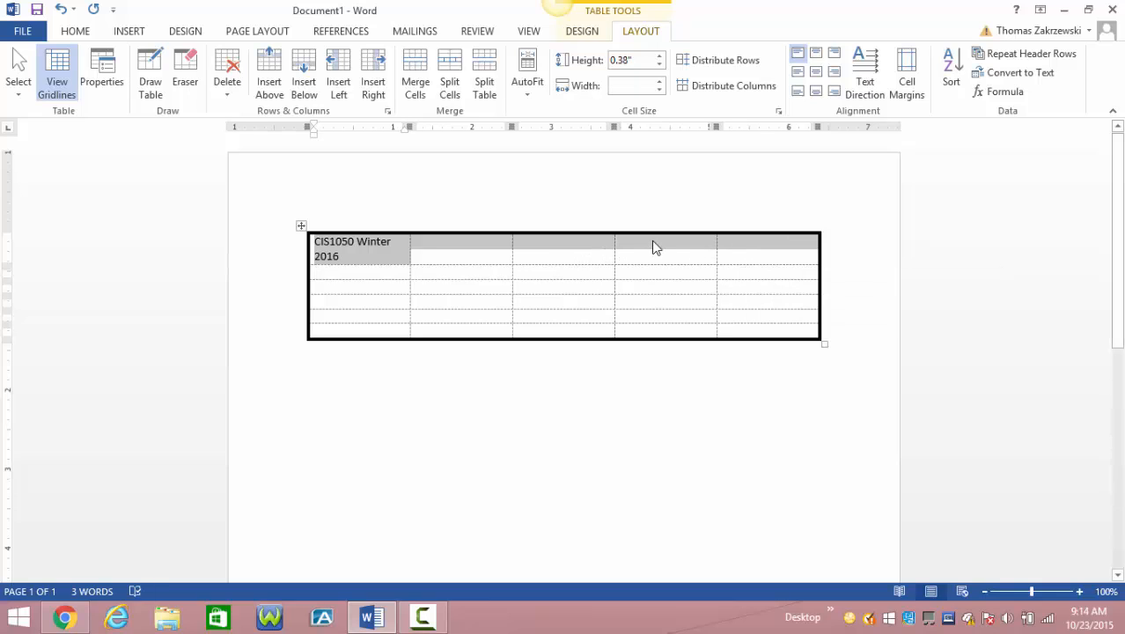
left_click(414, 80)
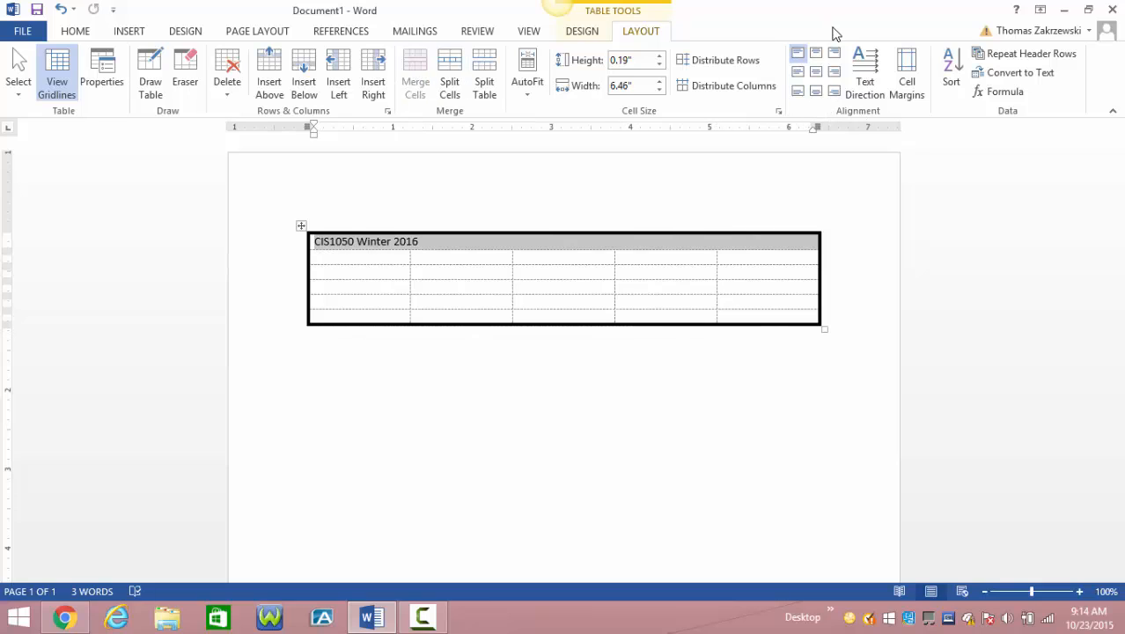
left_click(815, 53)
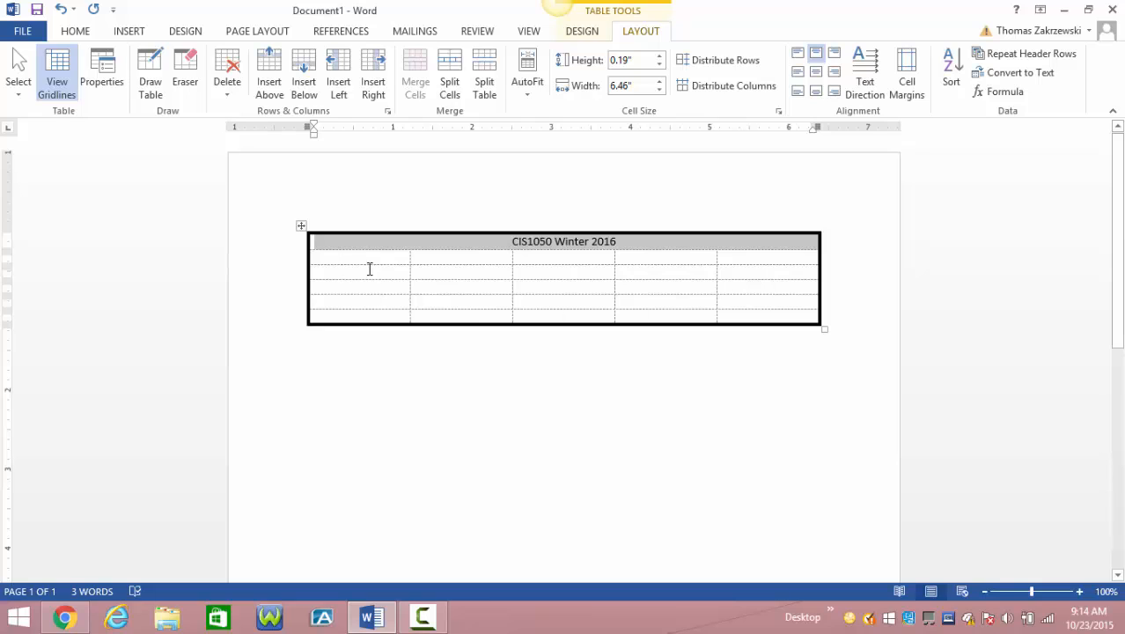
Step: In the second column, enter "Tuition" in the second row, 300 in the fourth row and 200 in the fifth row
left_click(467, 257)
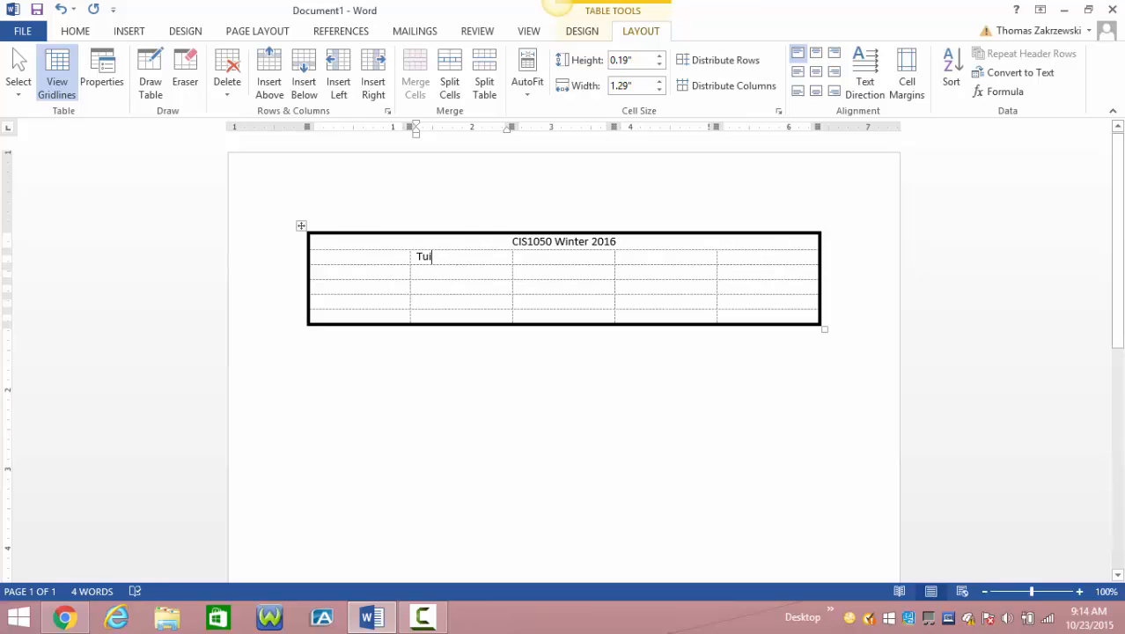
type("Tuition")
left_click(429, 287)
type("300")
type("200")
Step: Insert a row below the table's last row and place the cursor in its first cell
left_click(365, 314)
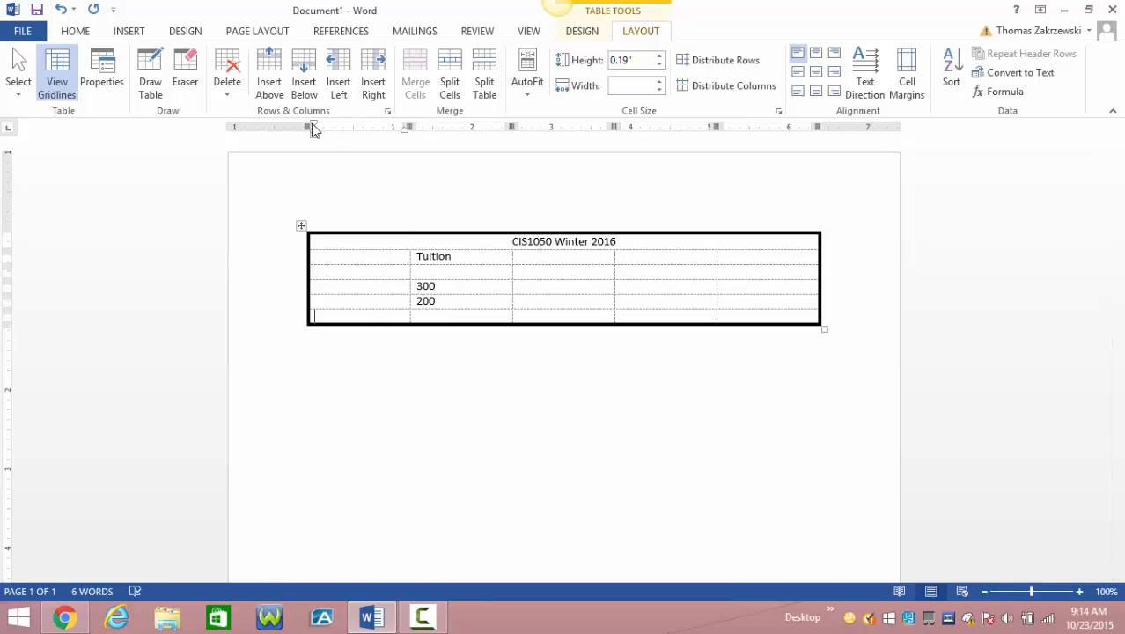
left_click(304, 84)
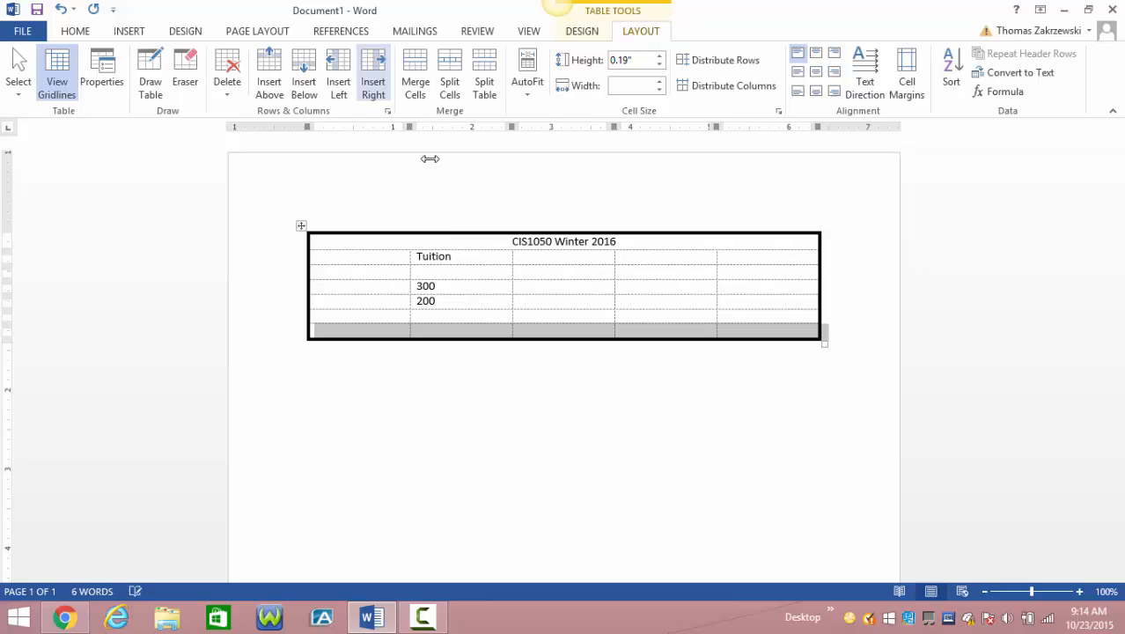
left_click(353, 333)
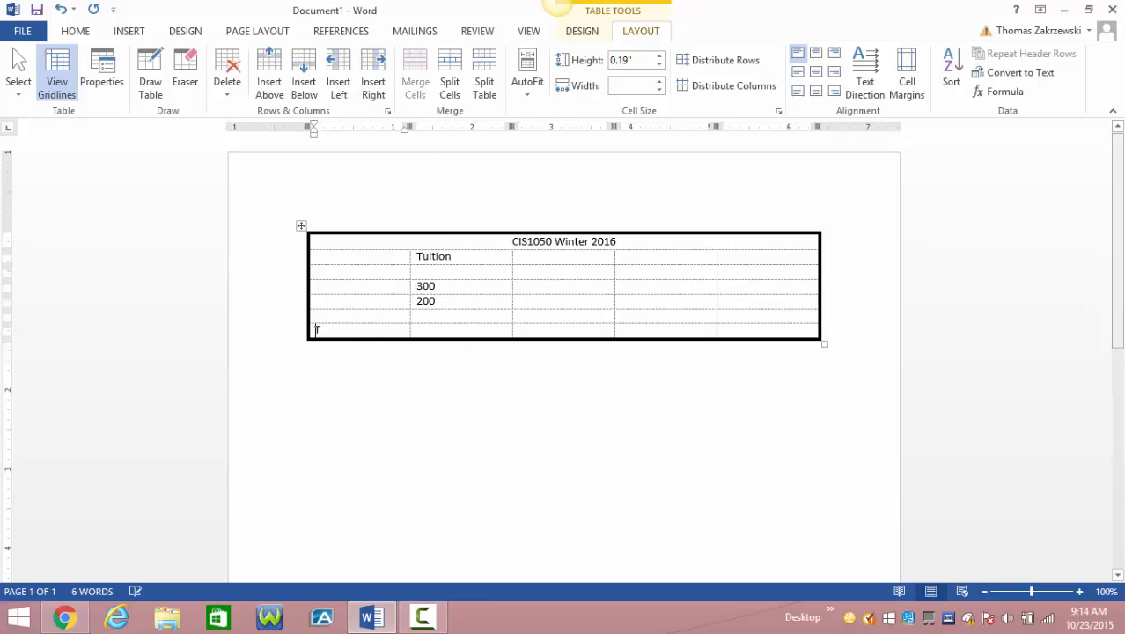
Step: Label the last row "Total" in its first cell and insert the formula =SUM(ABOVE) with number format #,##0 in its second cell
type("Total")
left_click(435, 330)
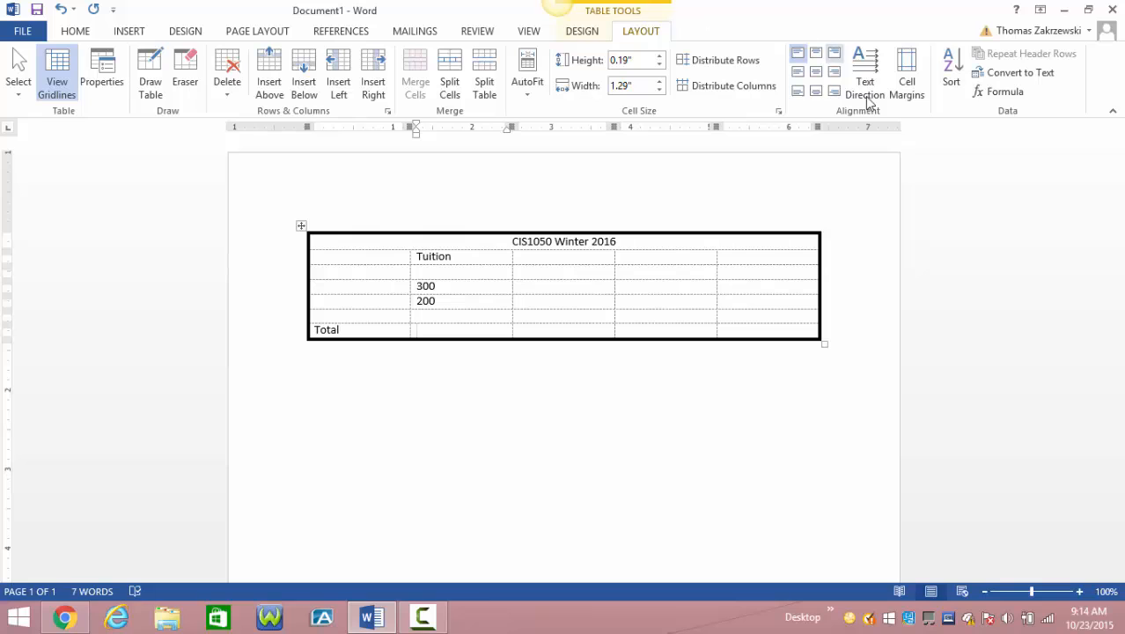
left_click(1002, 93)
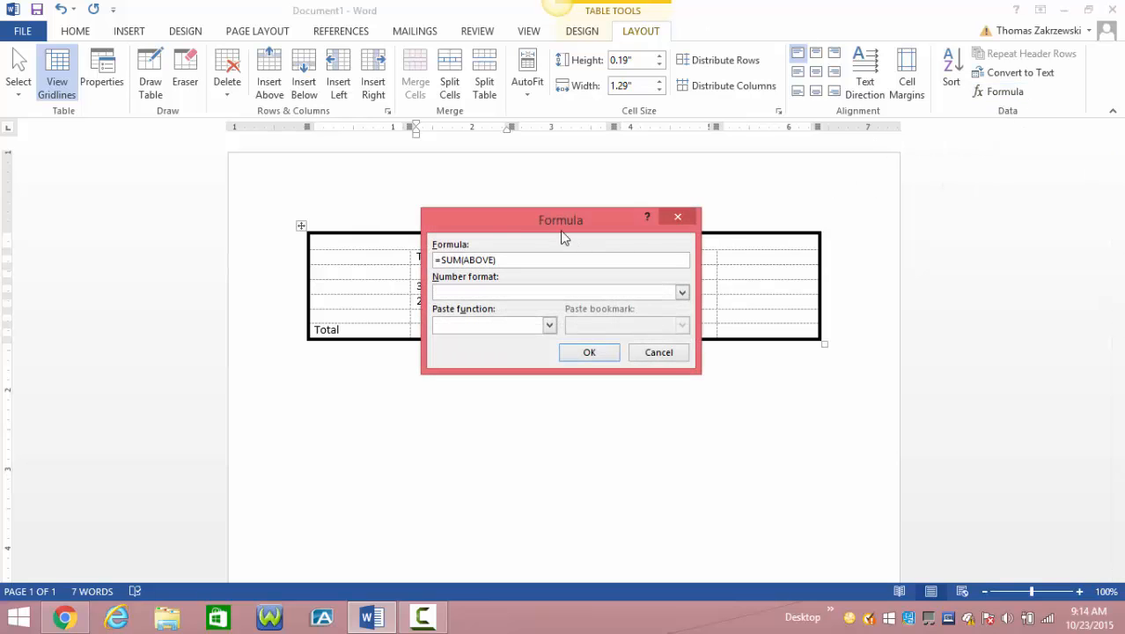
left_click_drag(546, 217, 797, 163)
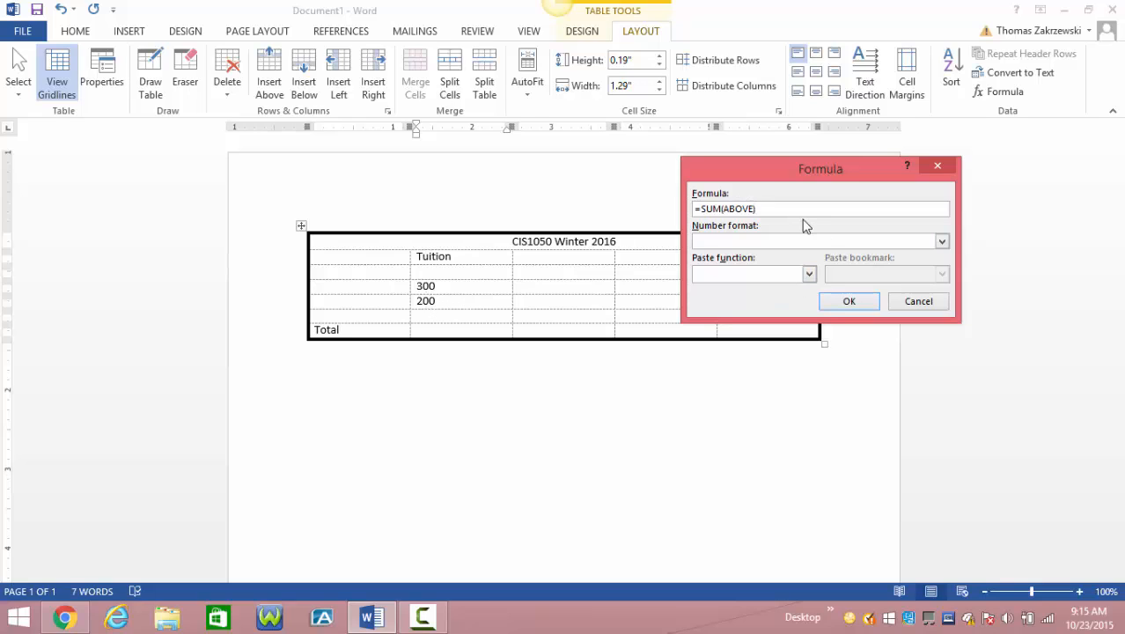
left_click(942, 242)
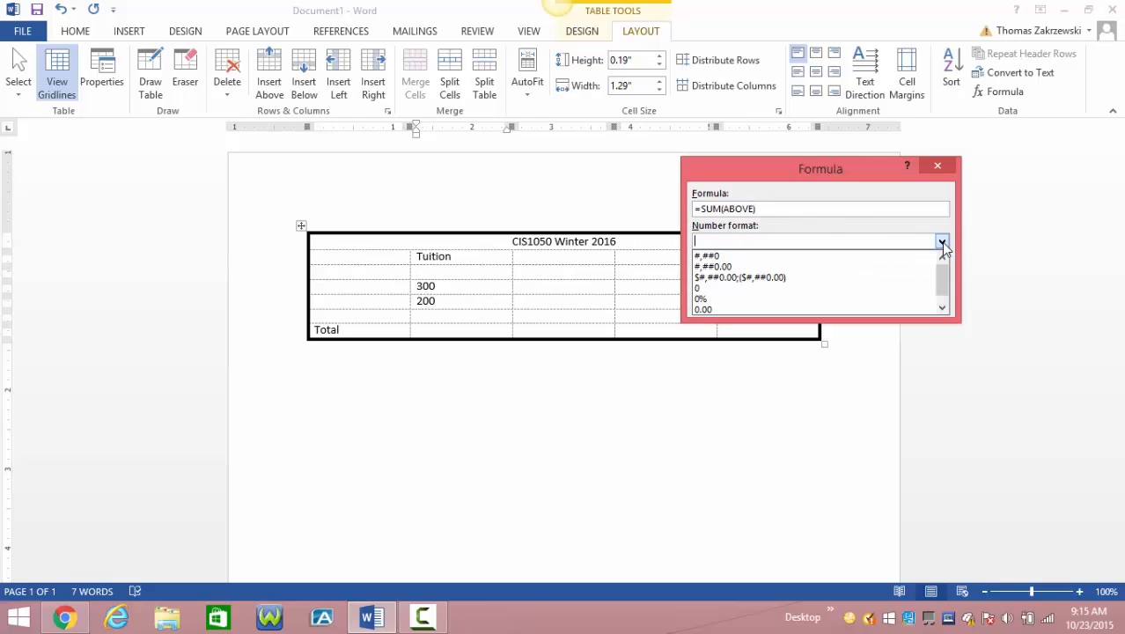
left_click(784, 264)
left_click(809, 276)
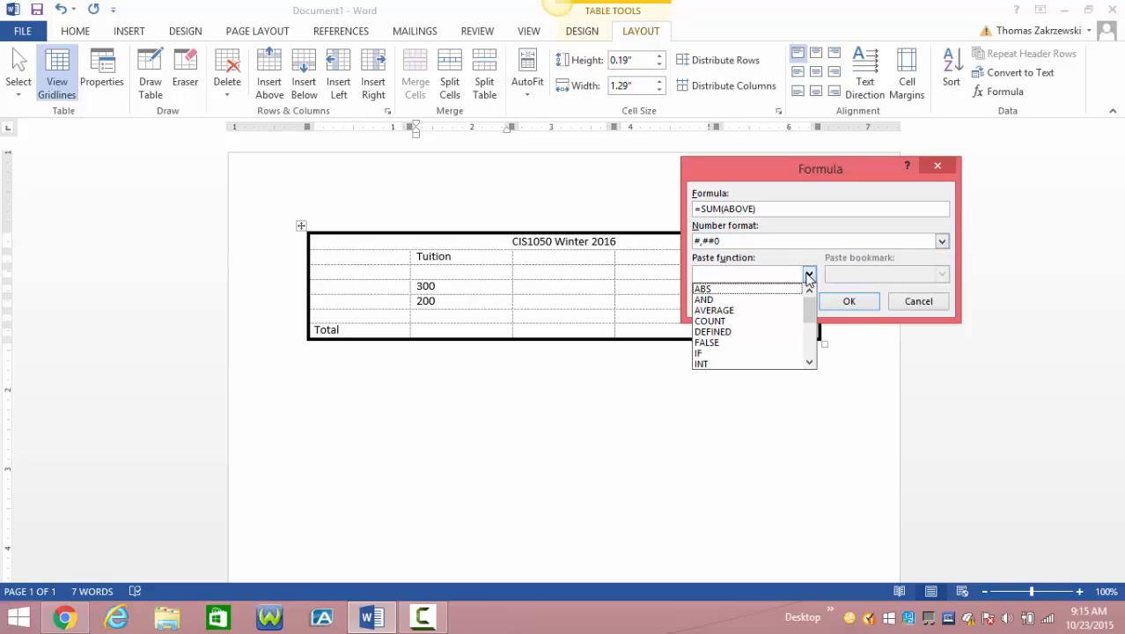
left_click(809, 274)
left_click(849, 302)
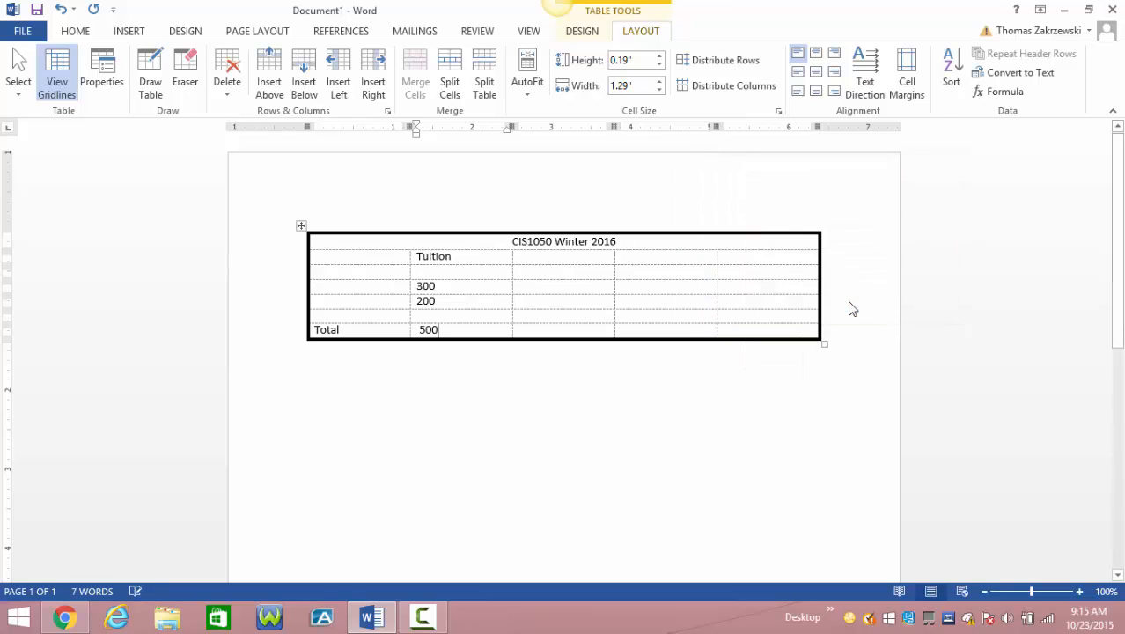